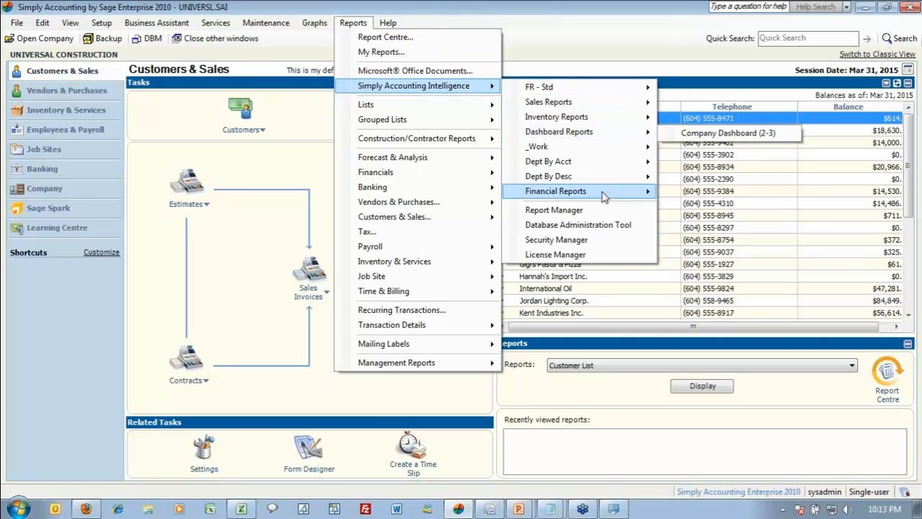
Switch to the Report Manager and from there to the Financial Analysis workbook in Excel.
{"action": "mouse_move", "coordinate": [604, 197]}
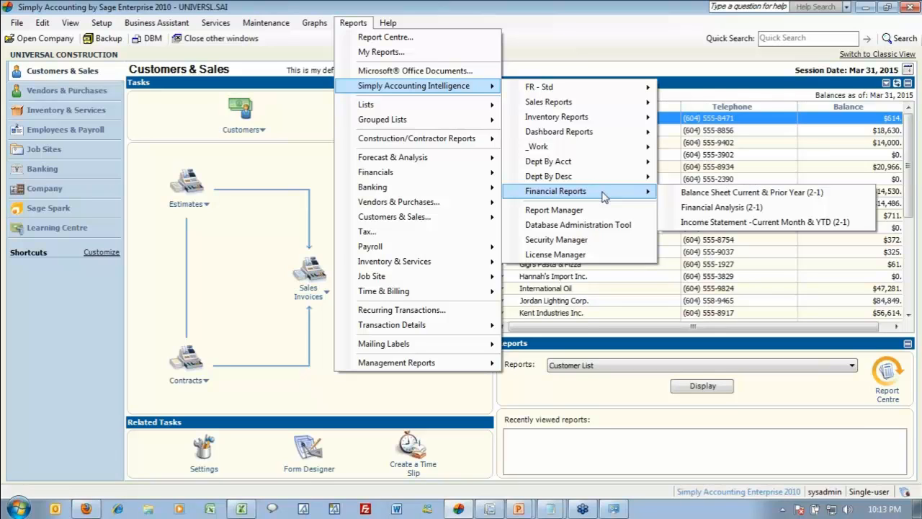
{"action": "left_click", "coordinate": [489, 509]}
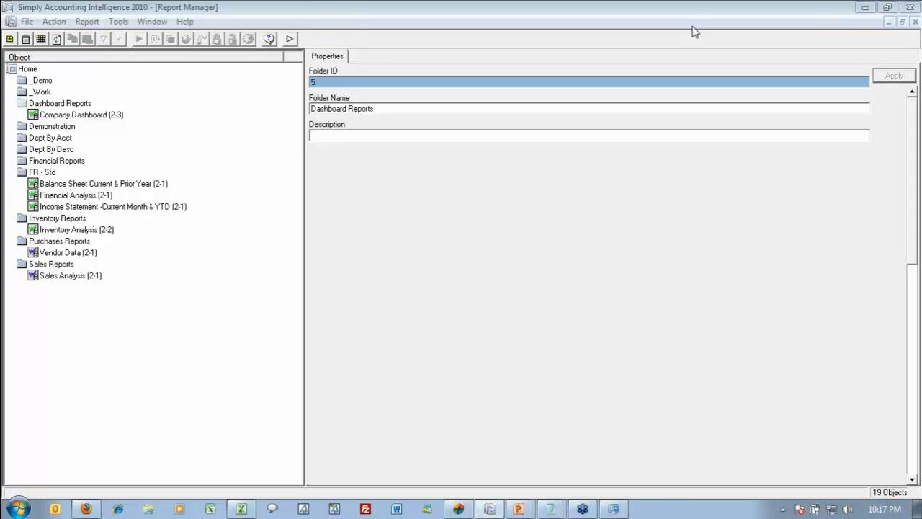
{"action": "left_click", "coordinate": [241, 509]}
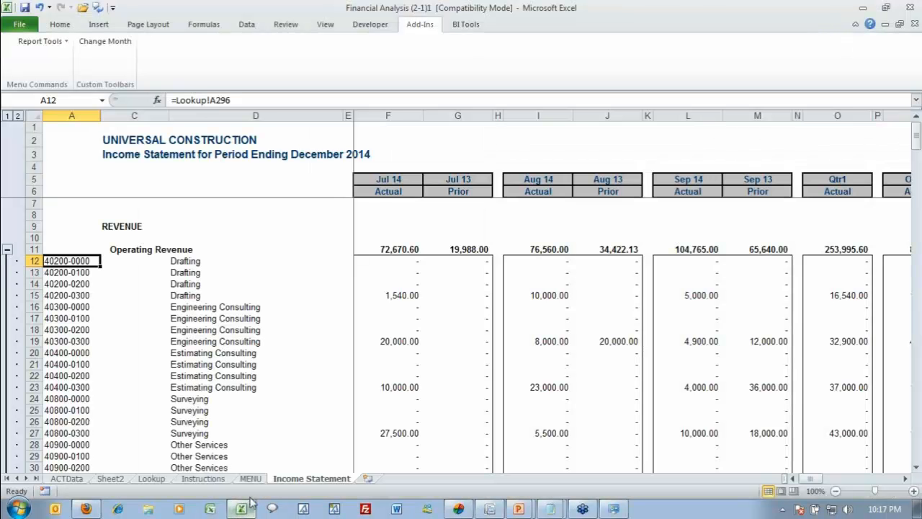
Review the report choices on the MENU sheet and return to the Income Statement sheet.
{"action": "left_click", "coordinate": [250, 478]}
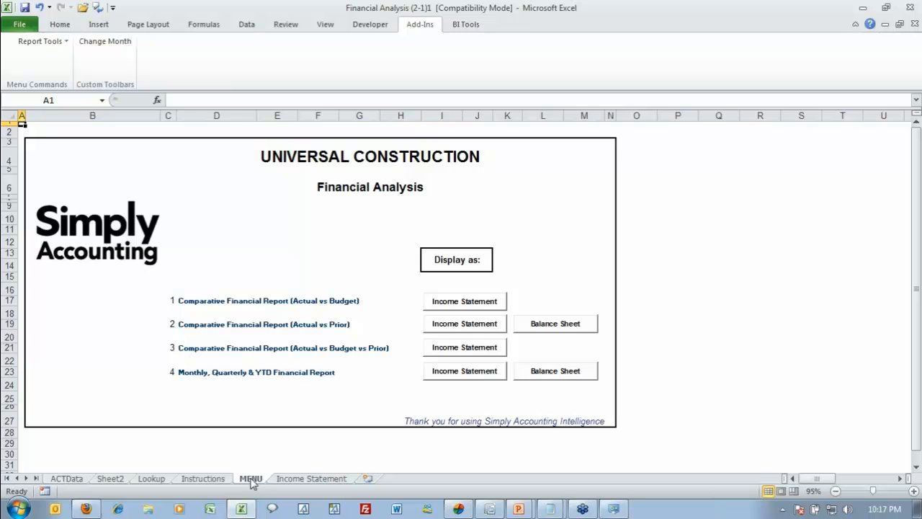
{"action": "left_click", "coordinate": [303, 478]}
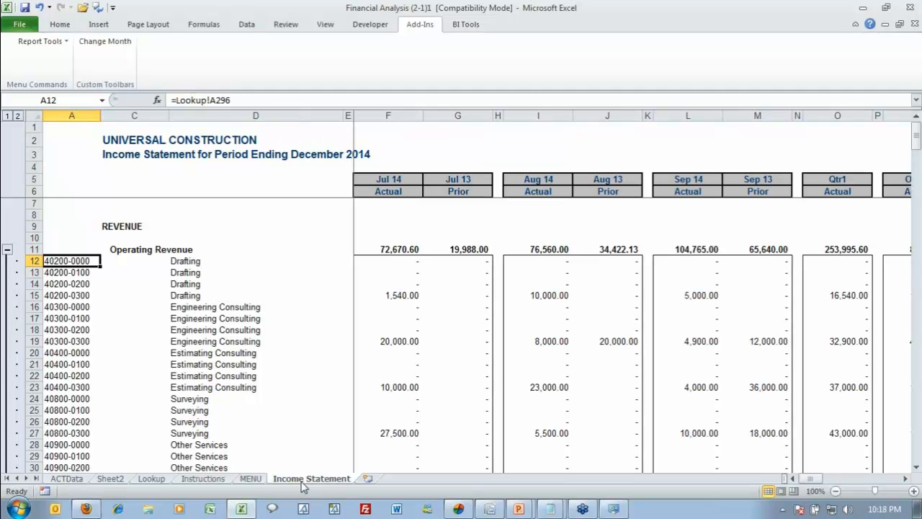
{"action": "left_click", "coordinate": [913, 34]}
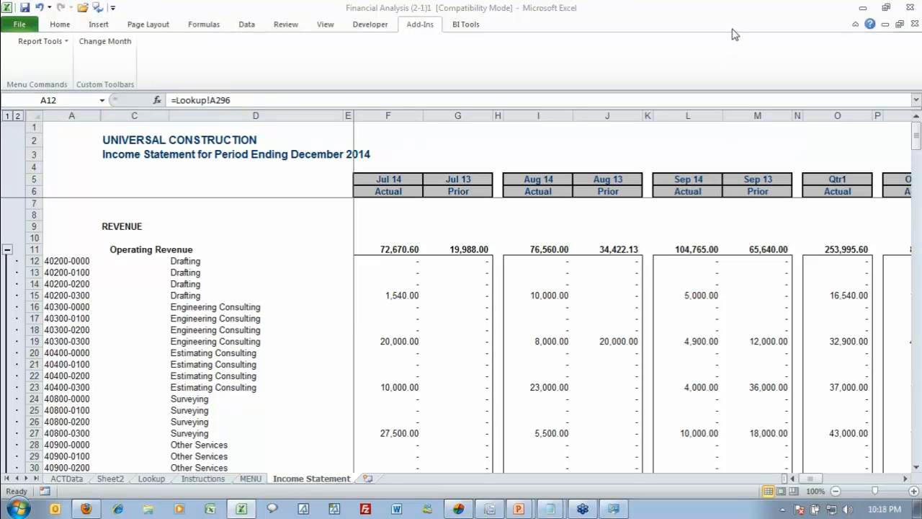
{"action": "left_click", "coordinate": [631, 6]}
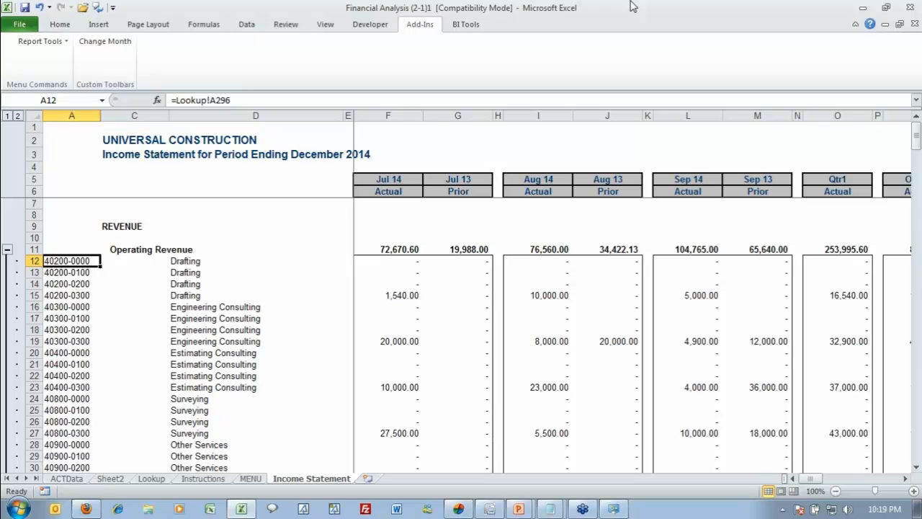
Select the Jul 14 actual wages figure in cell F123 under Payroll Expense.
{"action": "scroll", "coordinate": [364, 315], "scroll_direction": "down", "scroll_amount": 17}
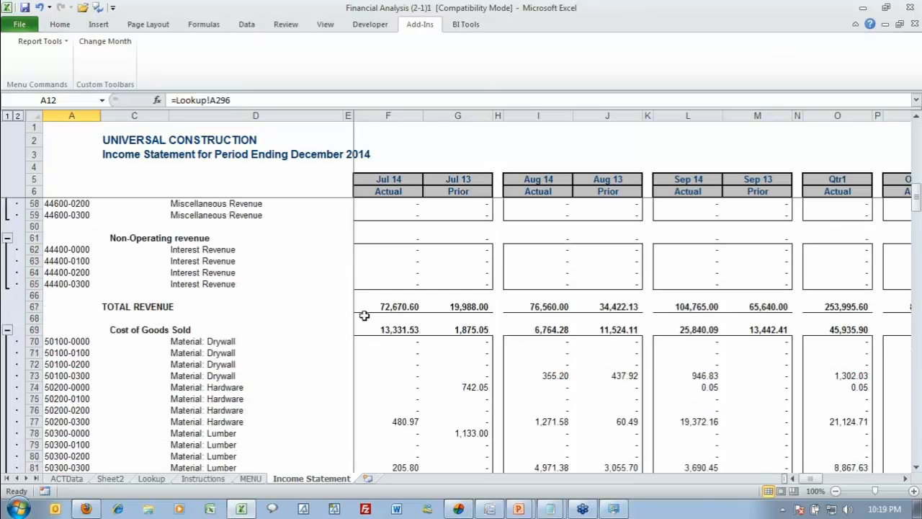
{"action": "scroll", "coordinate": [365, 315], "scroll_direction": "down", "scroll_amount": 20}
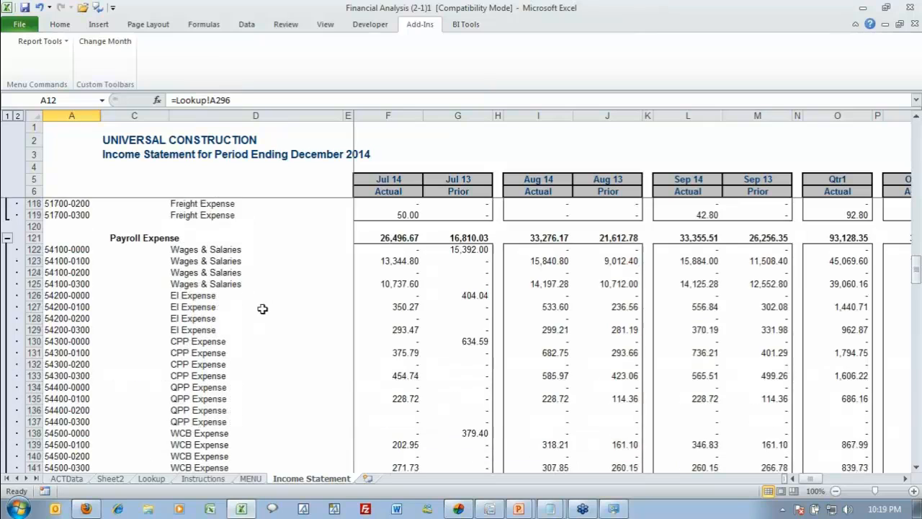
{"action": "scroll", "coordinate": [259, 309], "scroll_direction": "down", "scroll_amount": 1}
{"action": "scroll", "coordinate": [255, 309], "scroll_direction": "up", "scroll_amount": 1}
{"action": "left_click", "coordinate": [377, 262]}
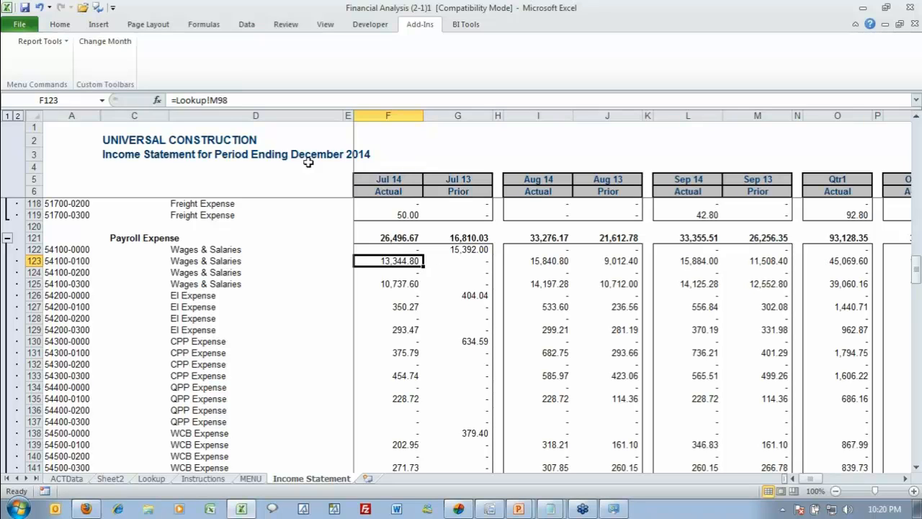
Change the income statement's reporting month to July 2014.
{"action": "left_click", "coordinate": [107, 45]}
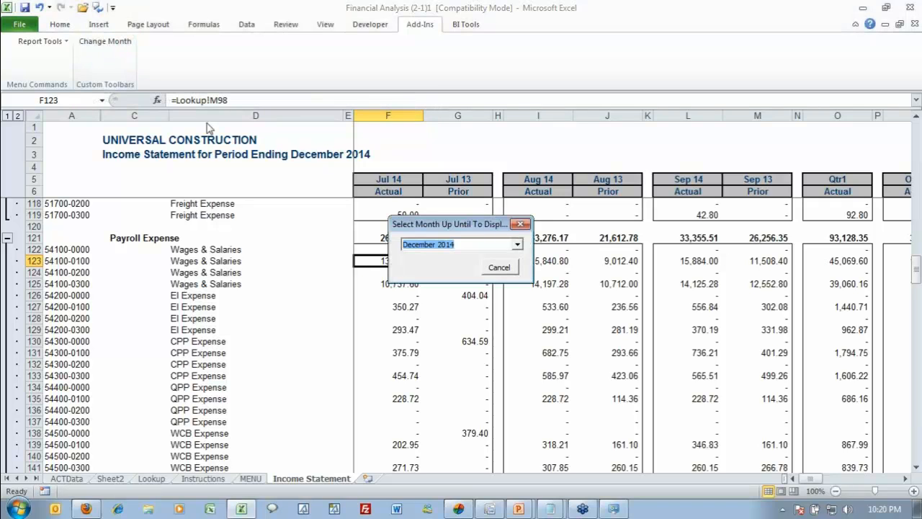
{"action": "left_click_drag", "start_coordinate": [453, 229], "coordinate": [556, 211]}
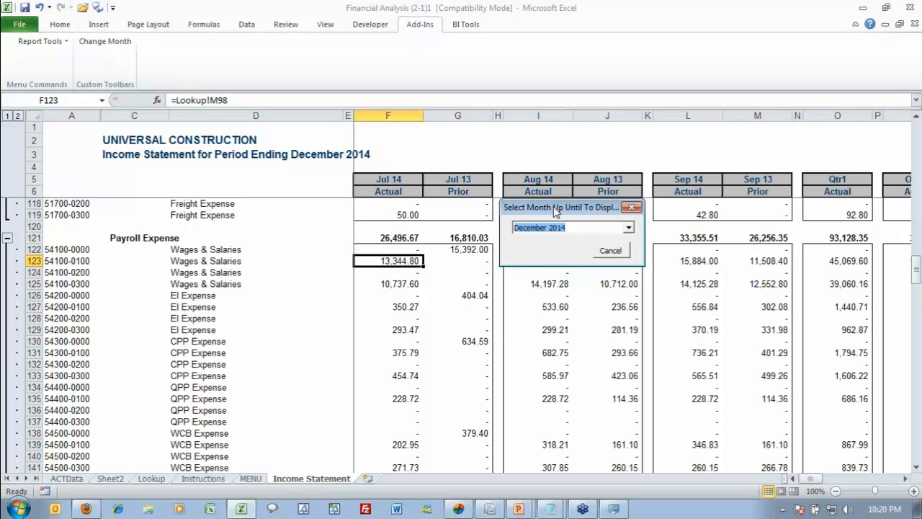
{"action": "left_click", "coordinate": [631, 230]}
{"action": "left_click", "coordinate": [629, 256]}
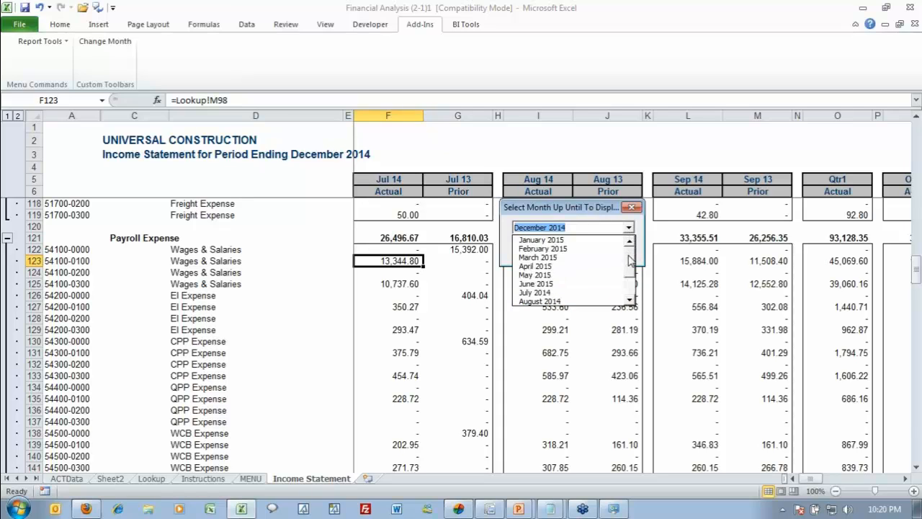
{"action": "left_click", "coordinate": [561, 292]}
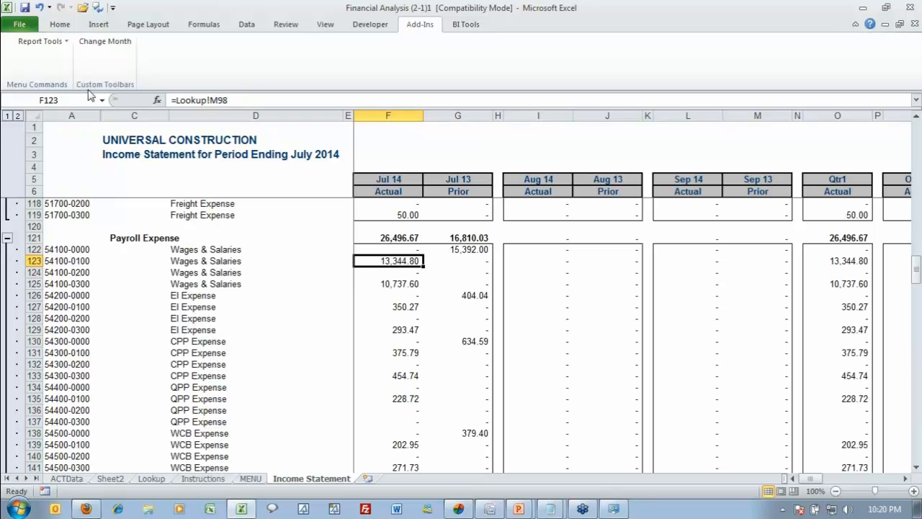
Drill down from the selected wages figure to its General Ledger transactions, then close the resulting output window.
{"action": "left_click", "coordinate": [64, 43]}
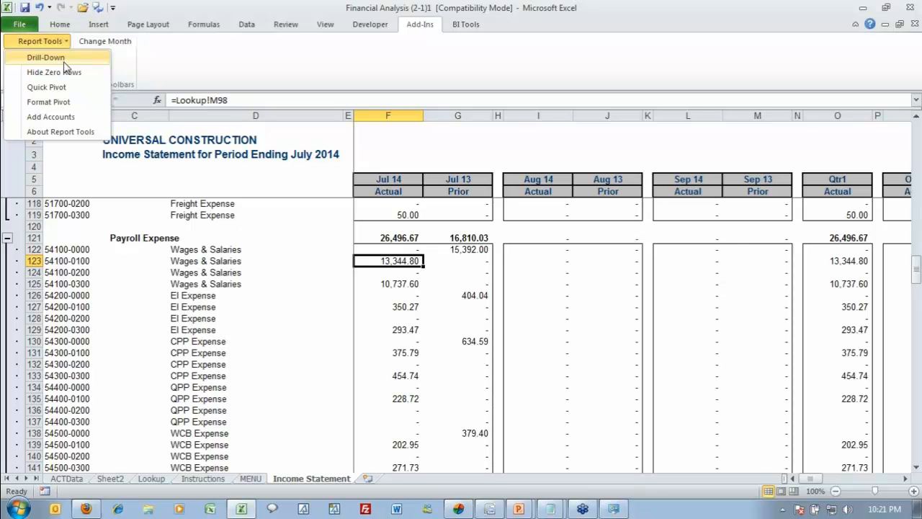
{"action": "left_click", "coordinate": [65, 62]}
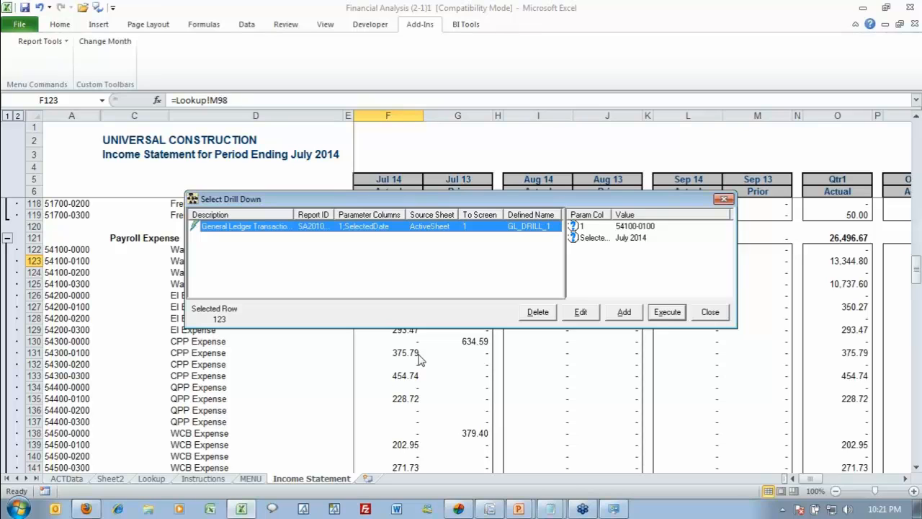
{"action": "left_click", "coordinate": [670, 317]}
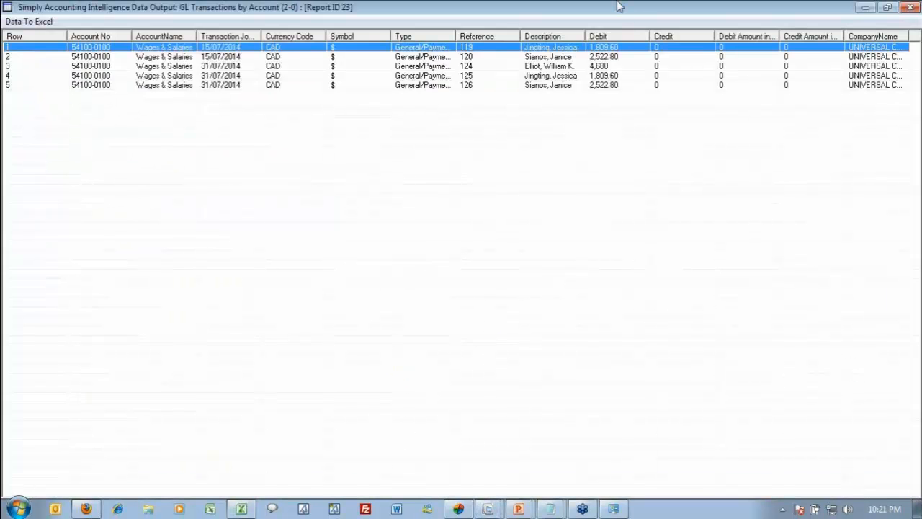
{"action": "double_click", "coordinate": [617, 6]}
{"action": "left_click_drag", "start_coordinate": [658, 228], "coordinate": [839, 229]}
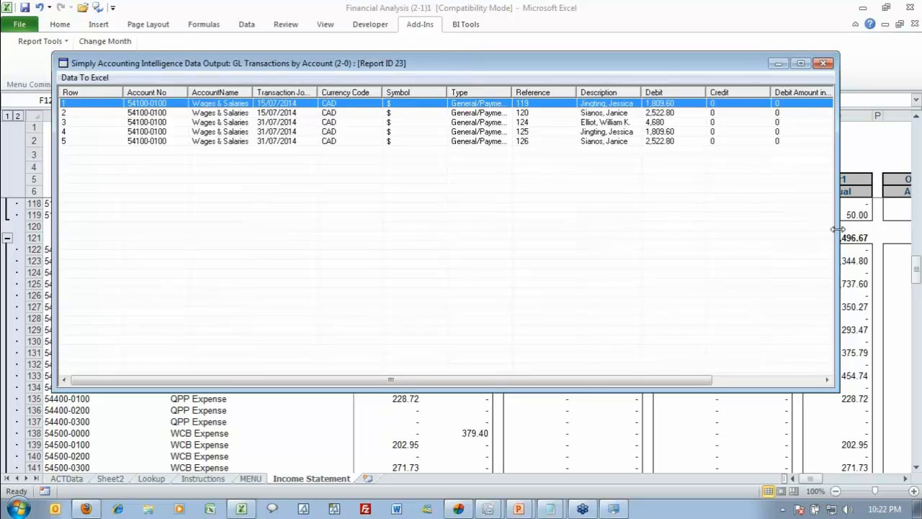
{"action": "left_click", "coordinate": [823, 63]}
Check Add Accounts for Income-type accounts missing from the income statement, starting from the Drafting rows 12 to 15, and close it.
{"action": "scroll", "coordinate": [370, 371], "scroll_direction": "up", "scroll_amount": 20}
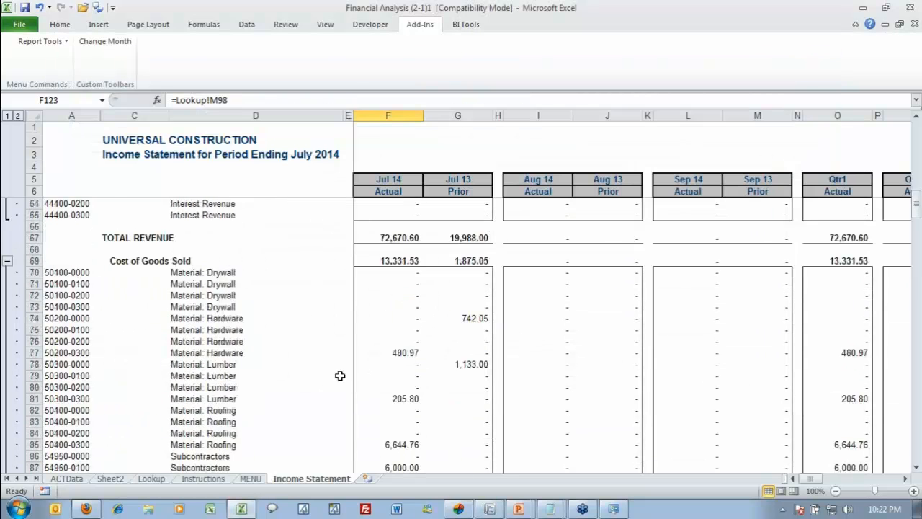
{"action": "scroll", "coordinate": [338, 377], "scroll_direction": "up", "scroll_amount": 7}
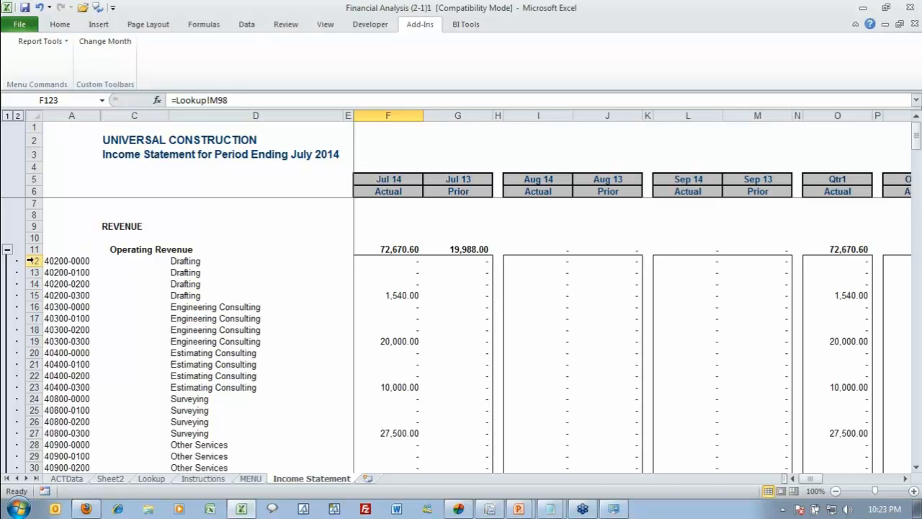
{"action": "left_click_drag", "start_coordinate": [34, 258], "coordinate": [34, 295]}
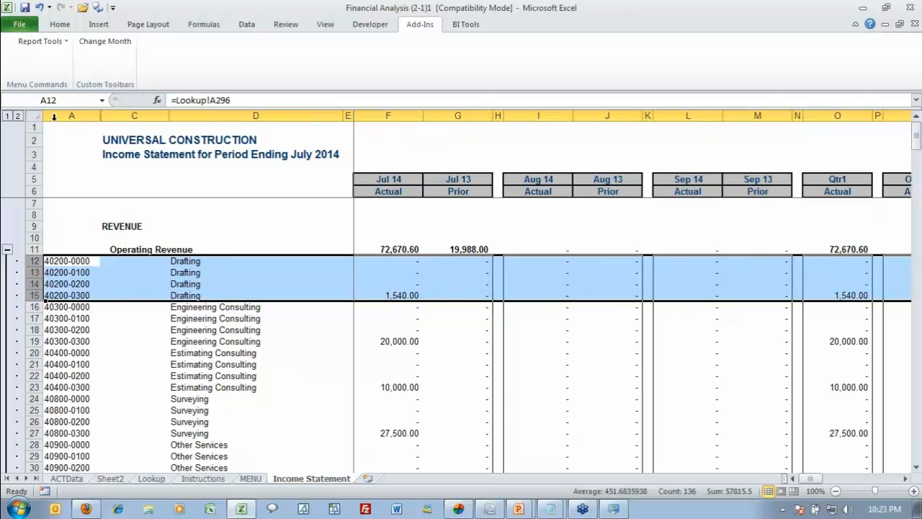
{"action": "left_click", "coordinate": [60, 43]}
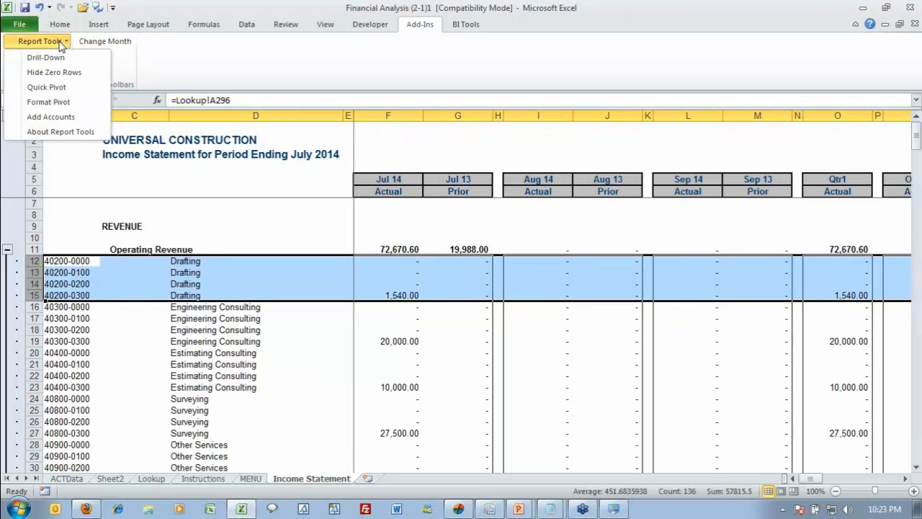
{"action": "left_click", "coordinate": [70, 118]}
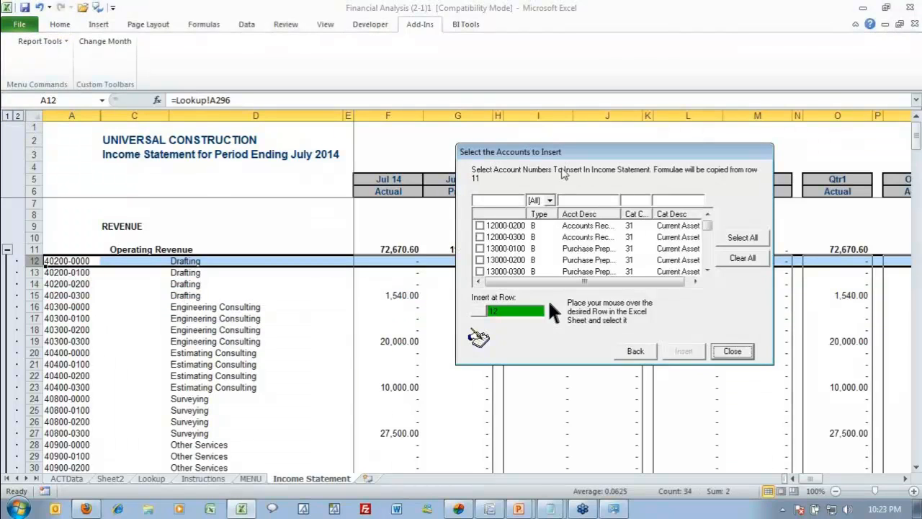
{"action": "left_click_drag", "start_coordinate": [552, 157], "coordinate": [417, 138]}
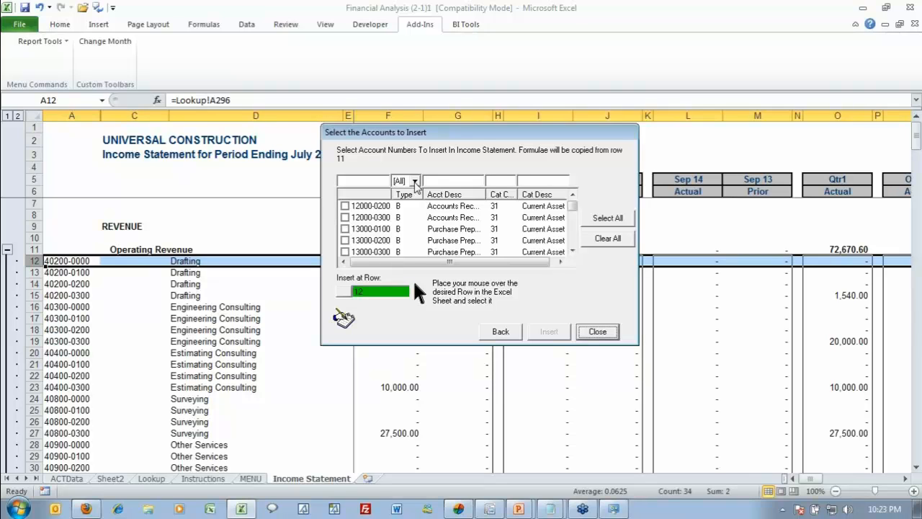
{"action": "left_click", "coordinate": [416, 182]}
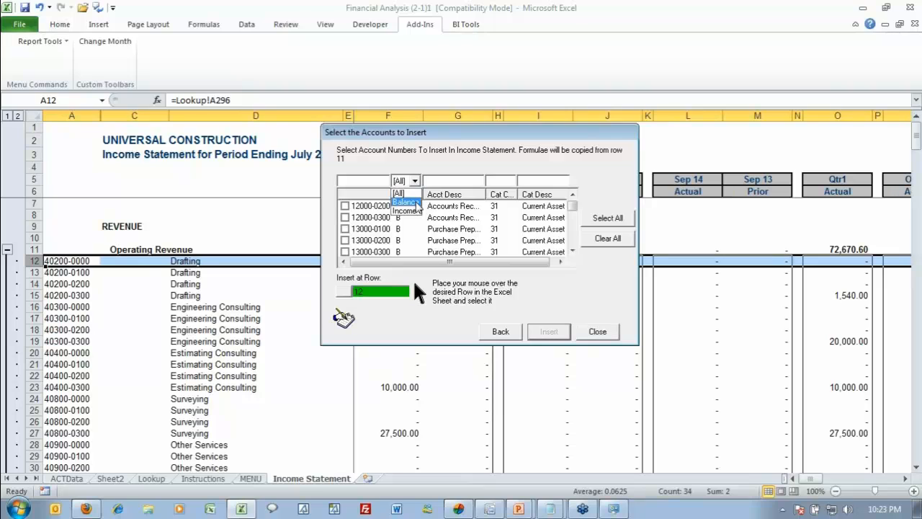
{"action": "left_click", "coordinate": [412, 216]}
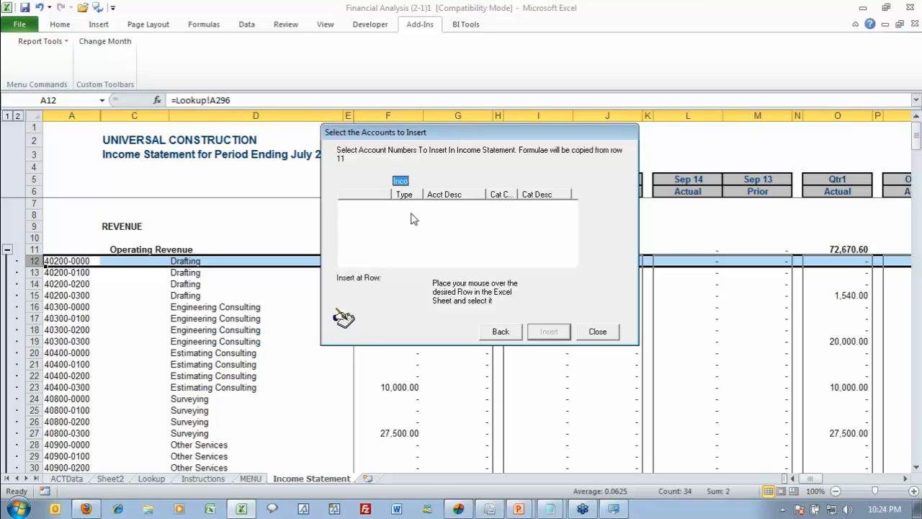
{"action": "left_click", "coordinate": [609, 329]}
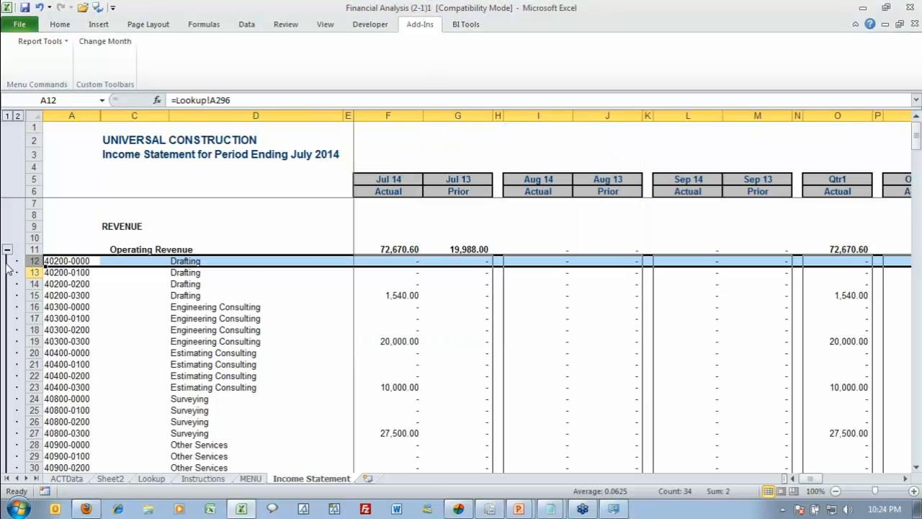
Delete the four Drafting account rows, 12 to 15, from Operating Revenue.
{"action": "left_click_drag", "start_coordinate": [24, 260], "coordinate": [30, 289]}
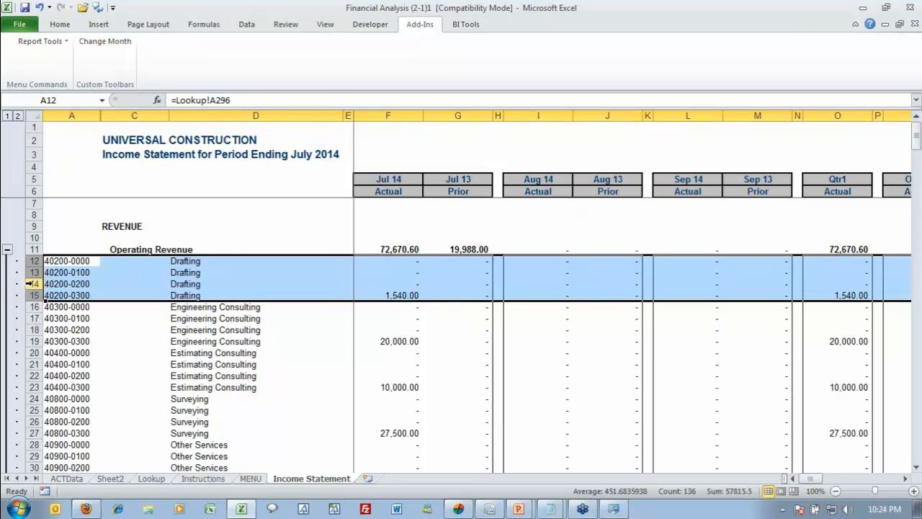
{"action": "key", "text": "ctrl+minus"}
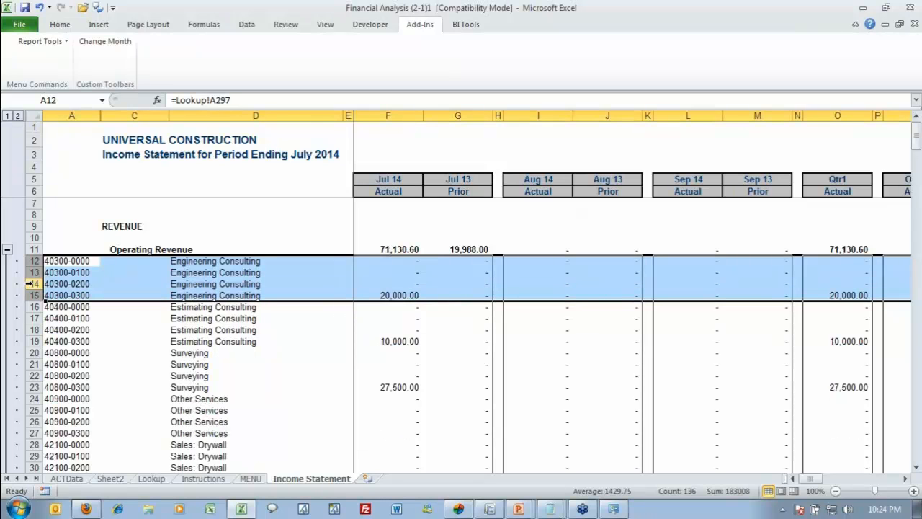
Open Add Accounts with row 12 as the insertion point and filter the account list to the Income type.
{"action": "left_click", "coordinate": [64, 262]}
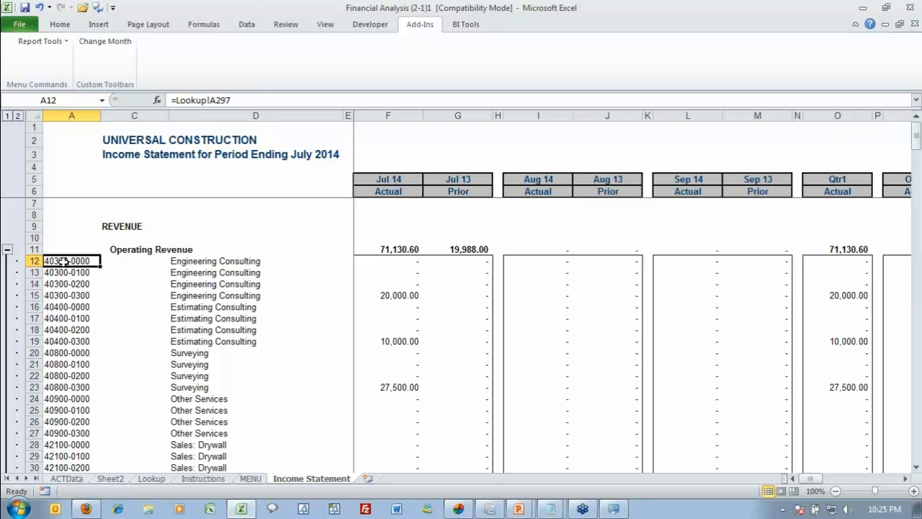
{"action": "left_click", "coordinate": [59, 42]}
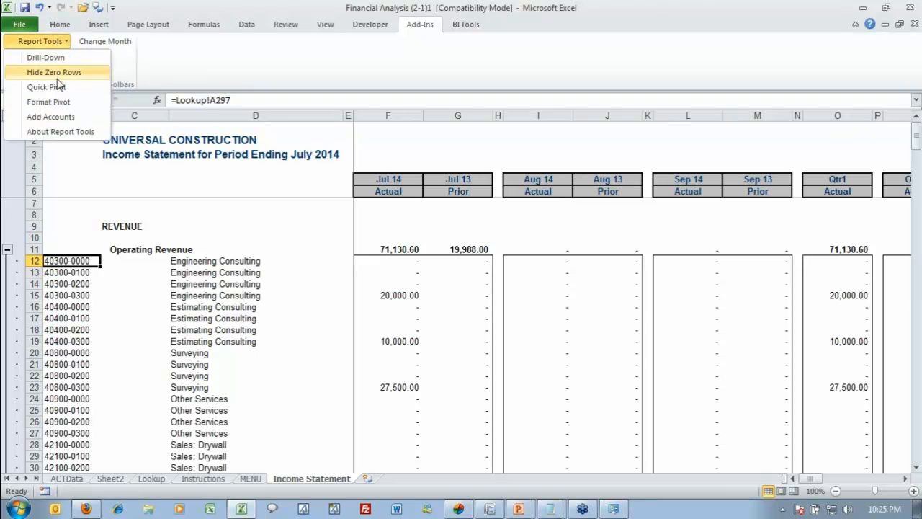
{"action": "left_click", "coordinate": [66, 119]}
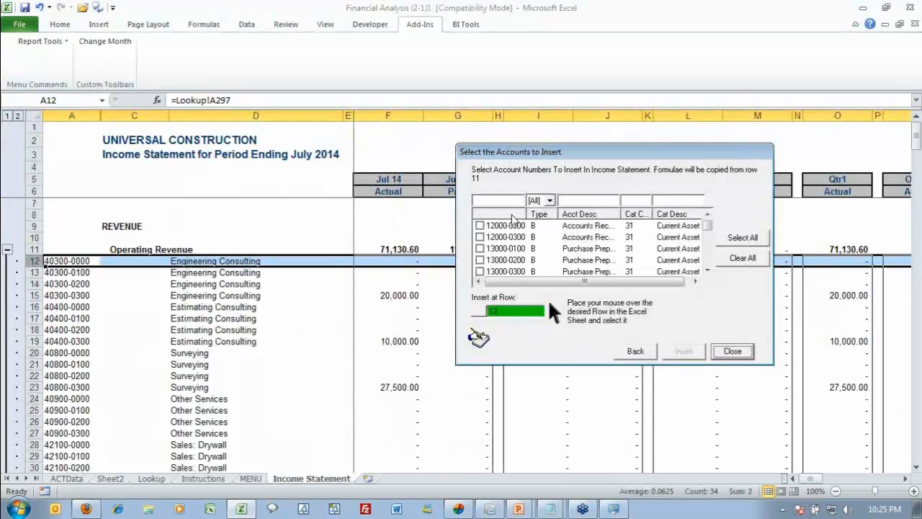
{"action": "left_click", "coordinate": [549, 200]}
{"action": "left_click", "coordinate": [537, 229]}
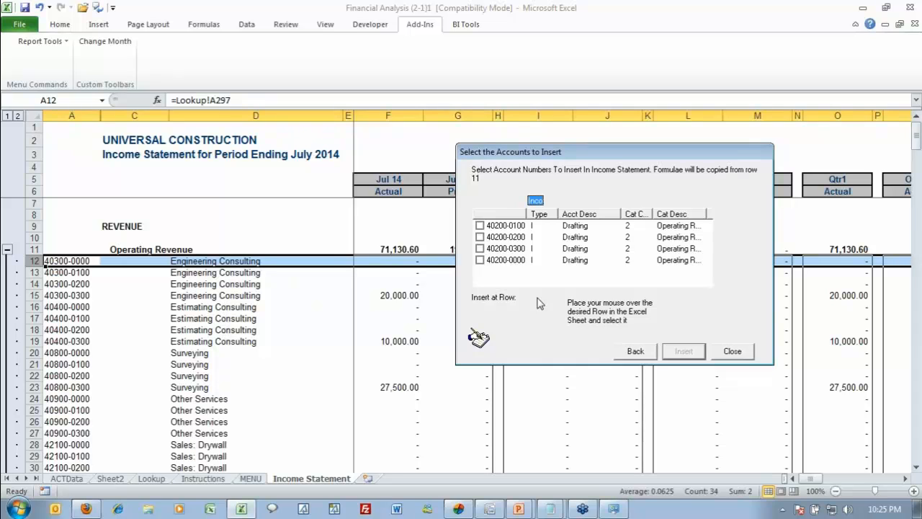
Select all four listed Drafting accounts and insert them into the income statement.
{"action": "left_click", "coordinate": [479, 236]}
{"action": "left_click", "coordinate": [480, 225]}
{"action": "left_click", "coordinate": [480, 248]}
{"action": "left_click", "coordinate": [480, 259]}
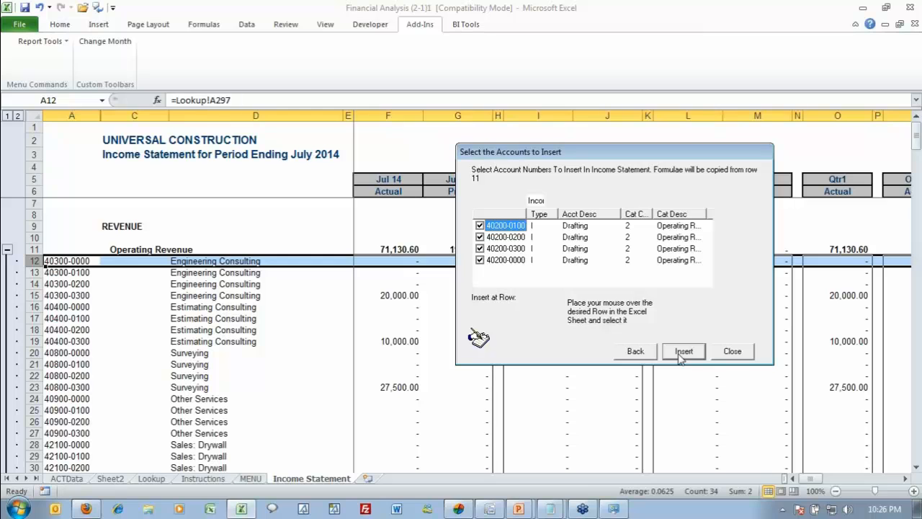
{"action": "left_click", "coordinate": [682, 351]}
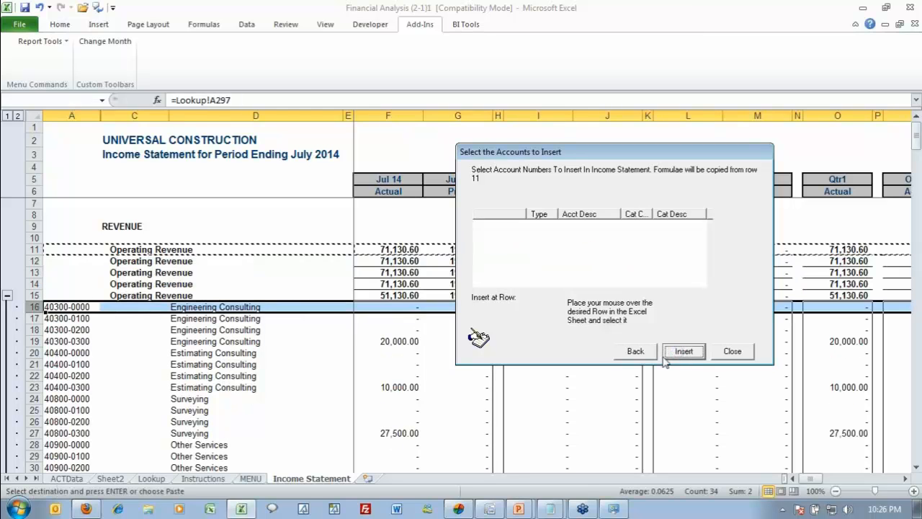
Close the account insertion dialog and delete the four duplicate Operating Revenue rows, 12 to 15.
{"action": "left_click", "coordinate": [732, 351]}
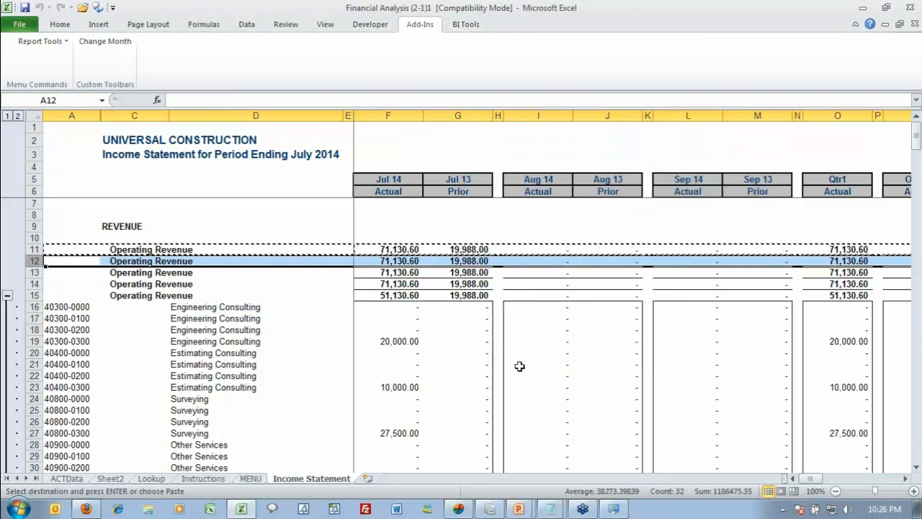
{"action": "left_click_drag", "start_coordinate": [35, 249], "coordinate": [33, 295]}
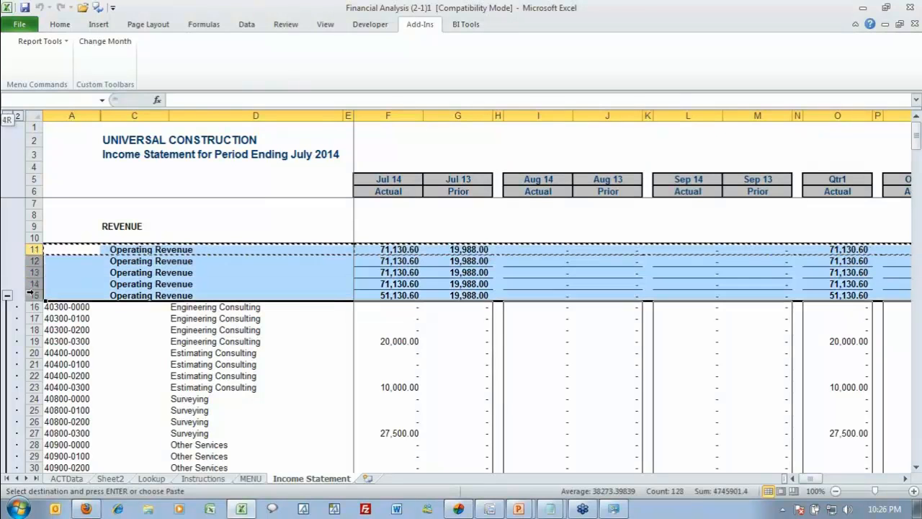
{"action": "left_click_drag", "start_coordinate": [32, 261], "coordinate": [34, 295]}
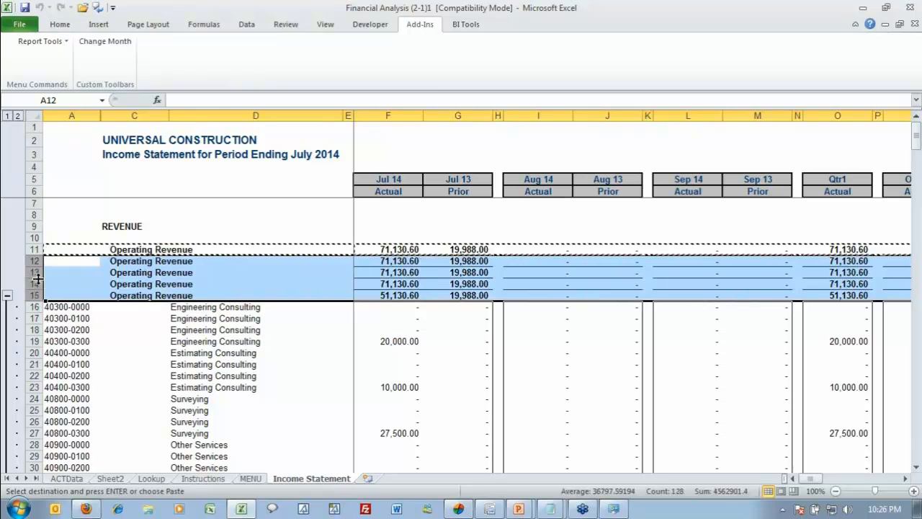
{"action": "key", "text": "Escape"}
{"action": "key", "text": "ctrl+minus"}
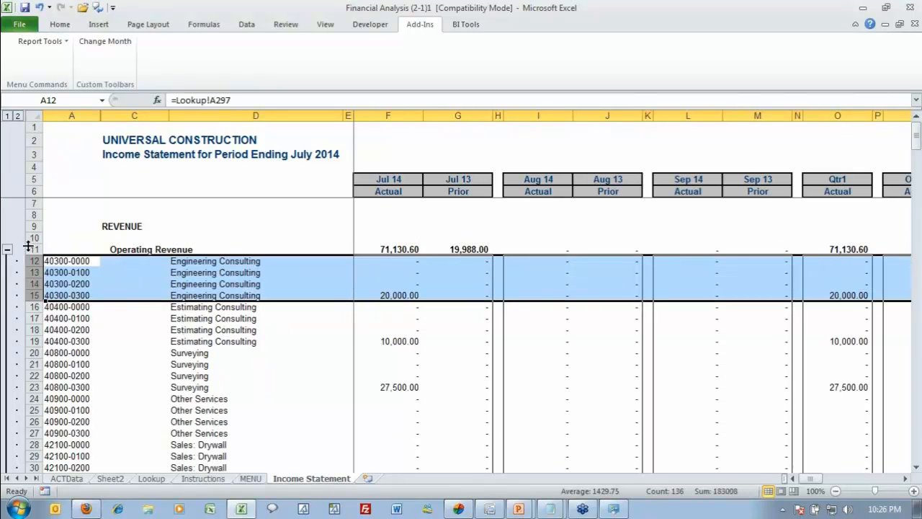
Open Add Accounts with row 13 as the insertion point and filter the account list to the Income type.
{"action": "left_click", "coordinate": [32, 272]}
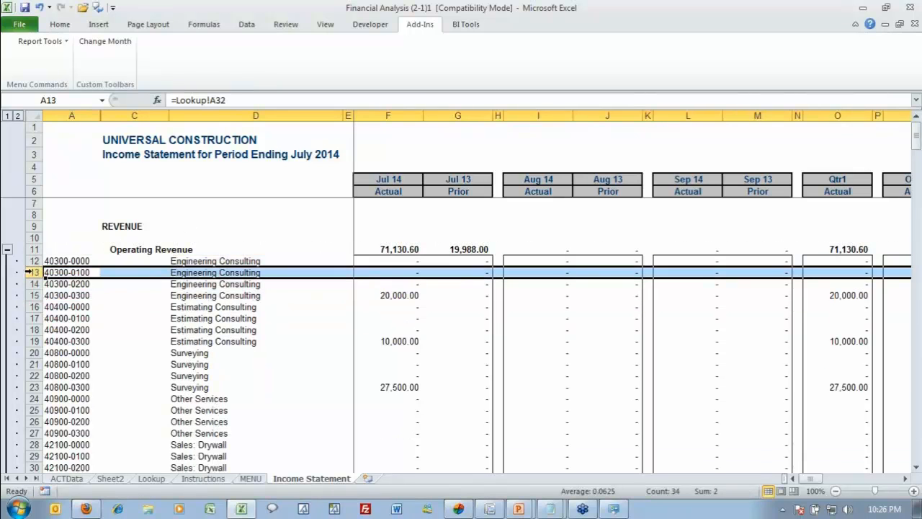
{"action": "left_click", "coordinate": [39, 41]}
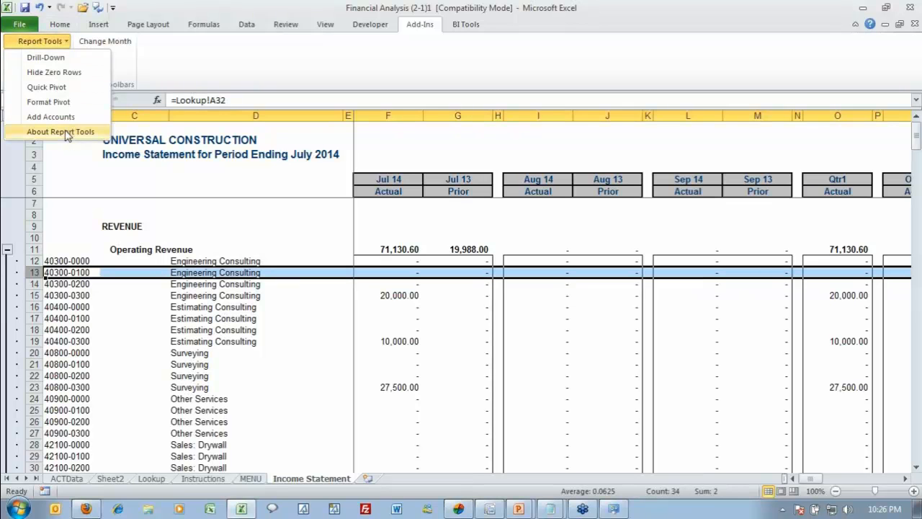
{"action": "left_click", "coordinate": [50, 116]}
{"action": "left_click", "coordinate": [549, 200]}
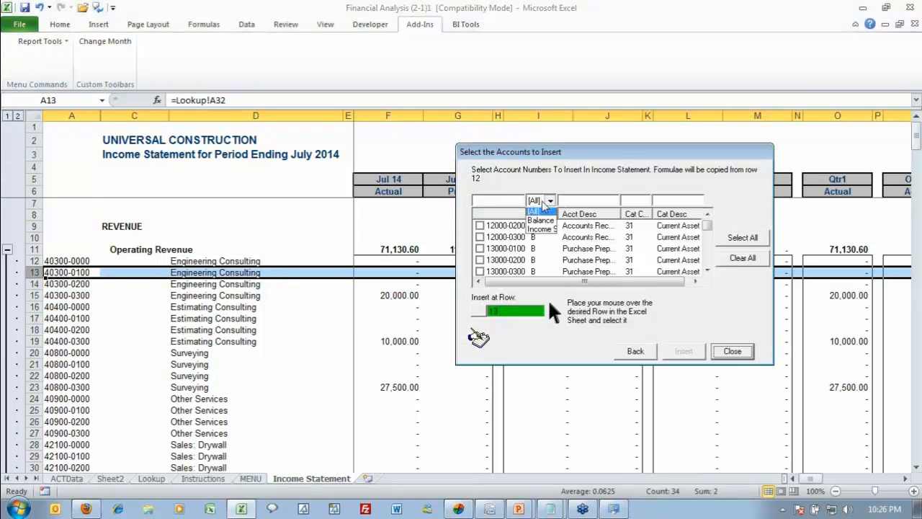
{"action": "left_click", "coordinate": [540, 229]}
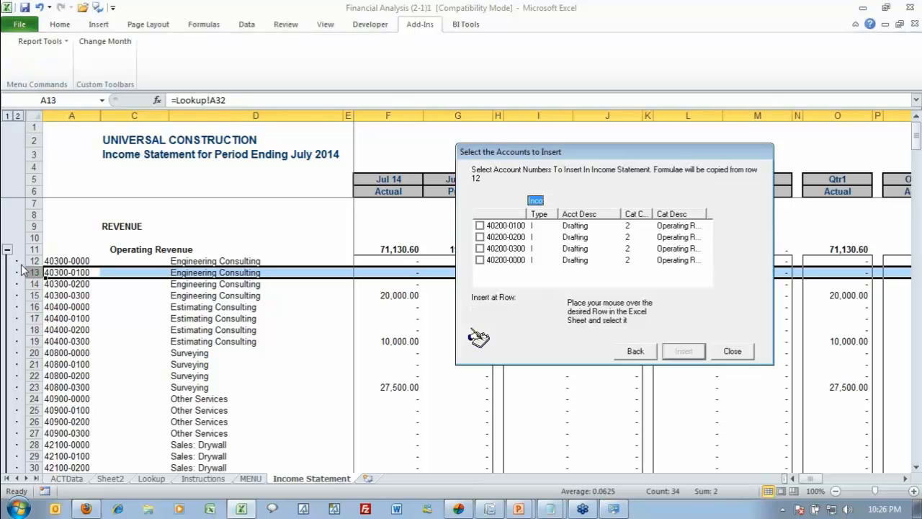
Insert all four listed Drafting accounts into the income statement at row 13 and close the dialog.
{"action": "left_click", "coordinate": [481, 226]}
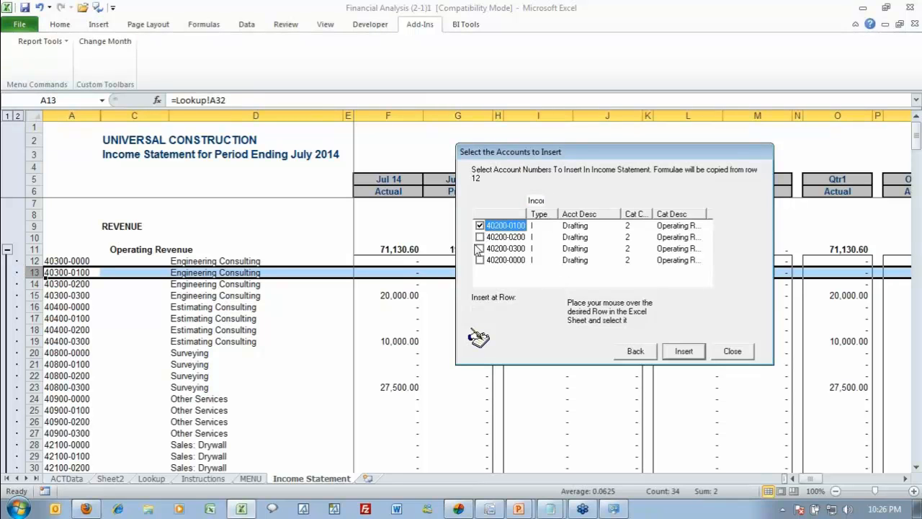
{"action": "left_click", "coordinate": [480, 237]}
{"action": "left_click", "coordinate": [480, 248]}
{"action": "left_click", "coordinate": [480, 260]}
{"action": "left_click", "coordinate": [683, 351]}
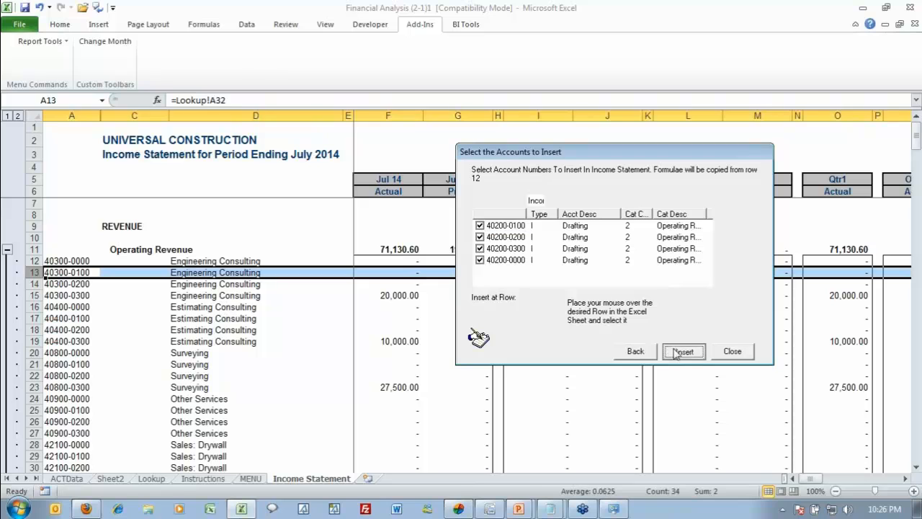
{"action": "left_click", "coordinate": [734, 351]}
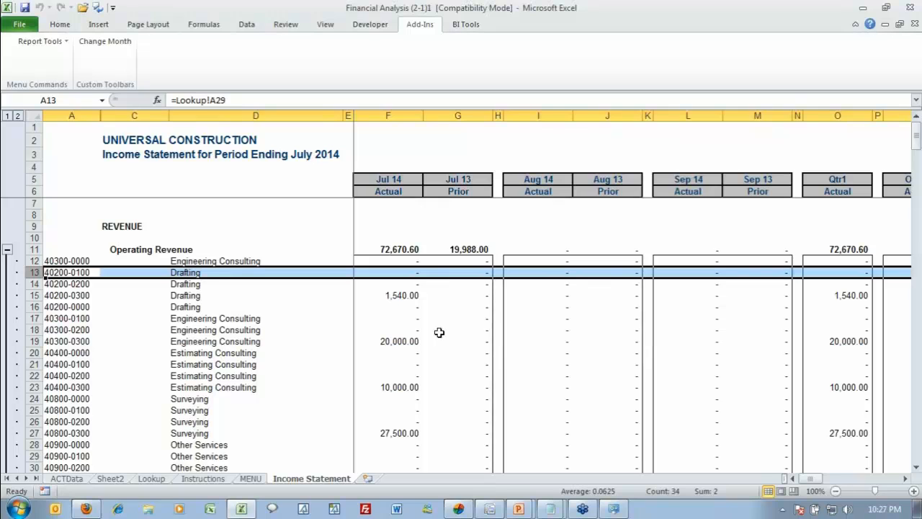
Move the Engineering Consulting row 12 below the Drafting rows by inserting the cut row above row 17.
{"action": "left_click", "coordinate": [30, 260]}
{"action": "key", "text": "ctrl+x"}
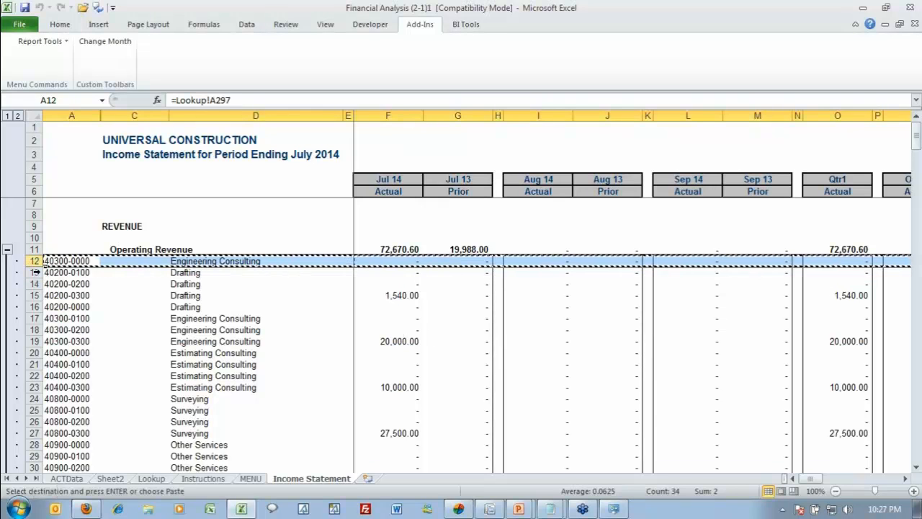
{"action": "right_click", "coordinate": [32, 319]}
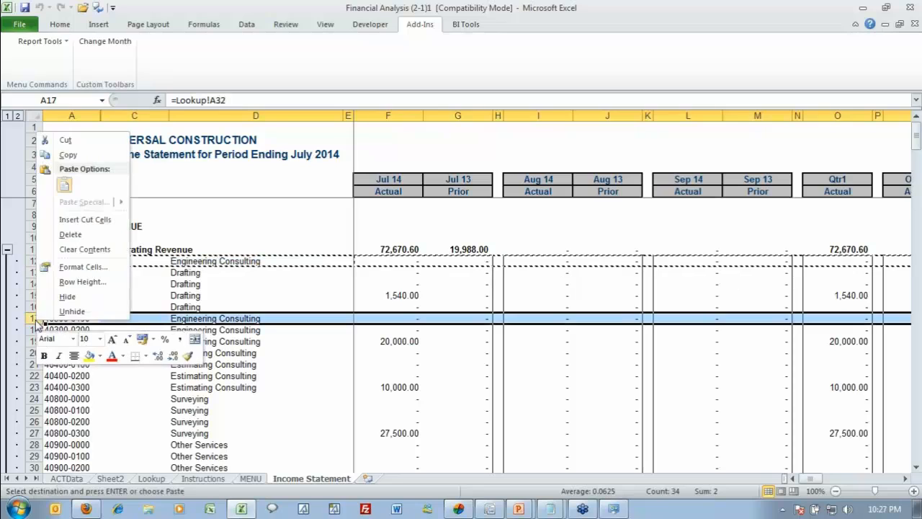
{"action": "left_click", "coordinate": [84, 220]}
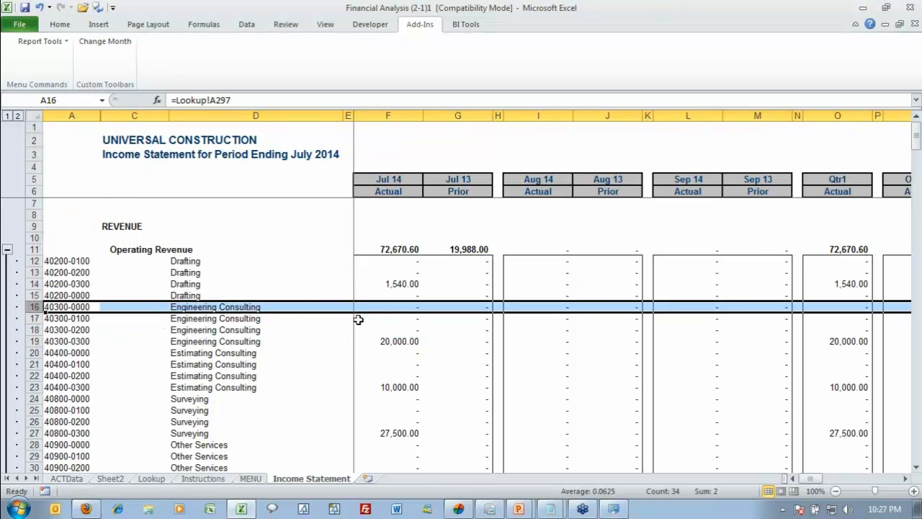